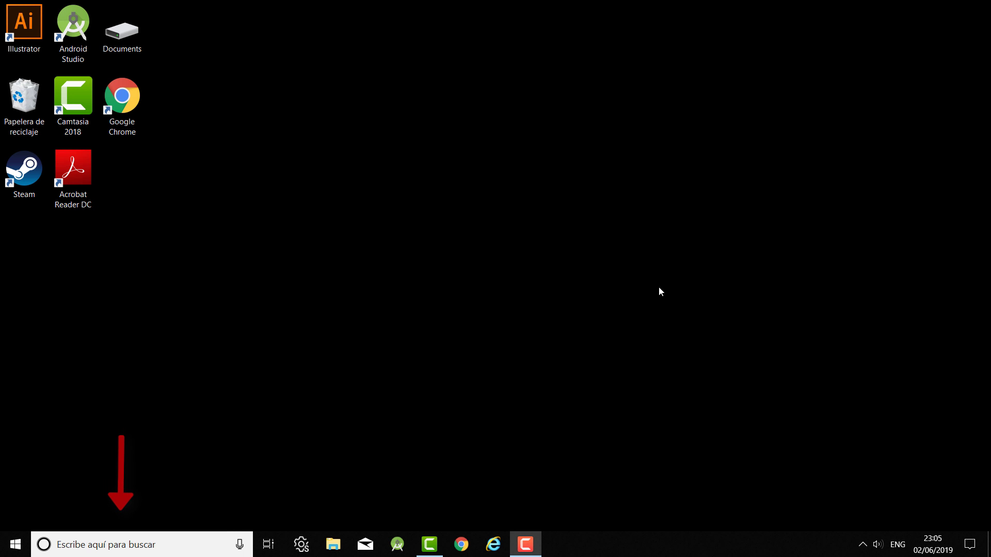
Search Windows for 'microsoft store' and open the Microsoft Store best match.
left_click(124, 548)
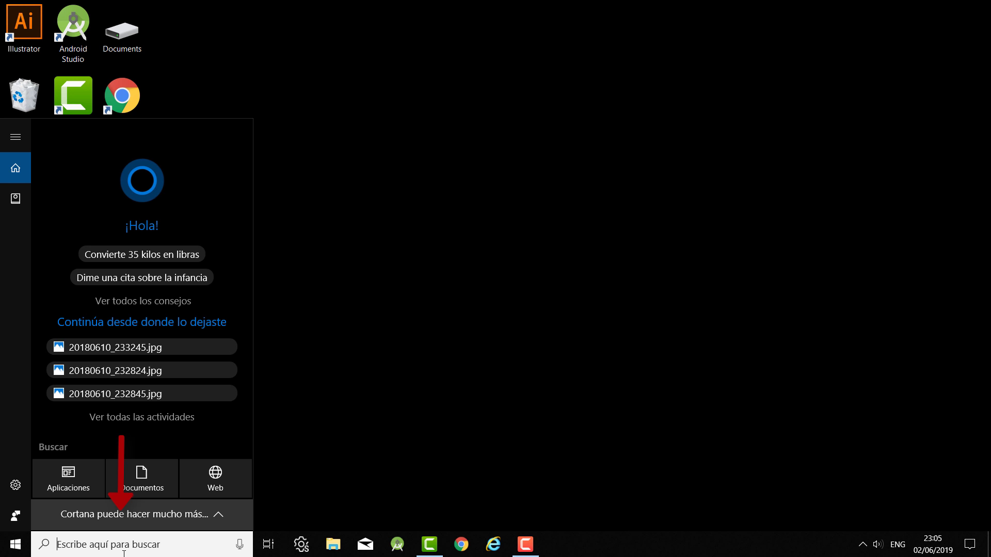
type("microsoft ")
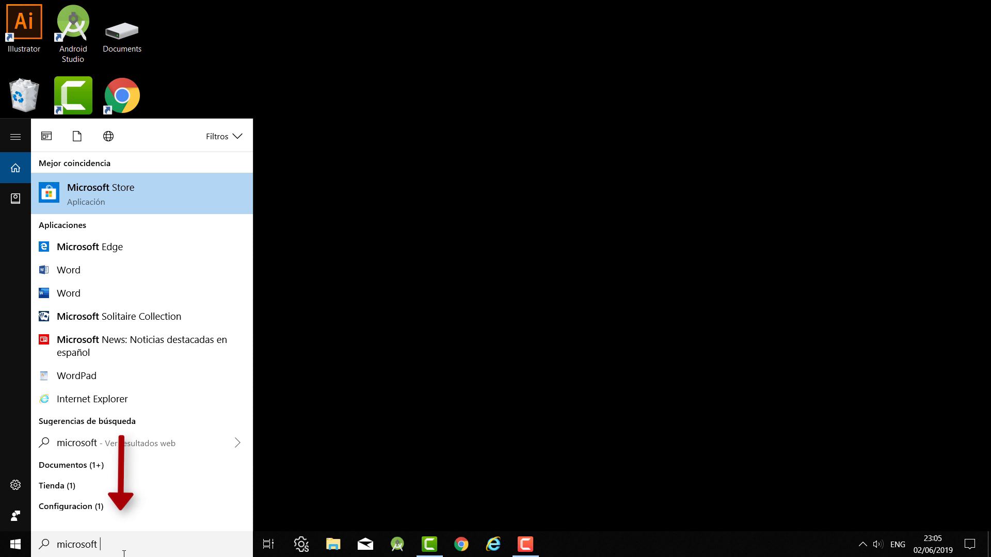
type("store")
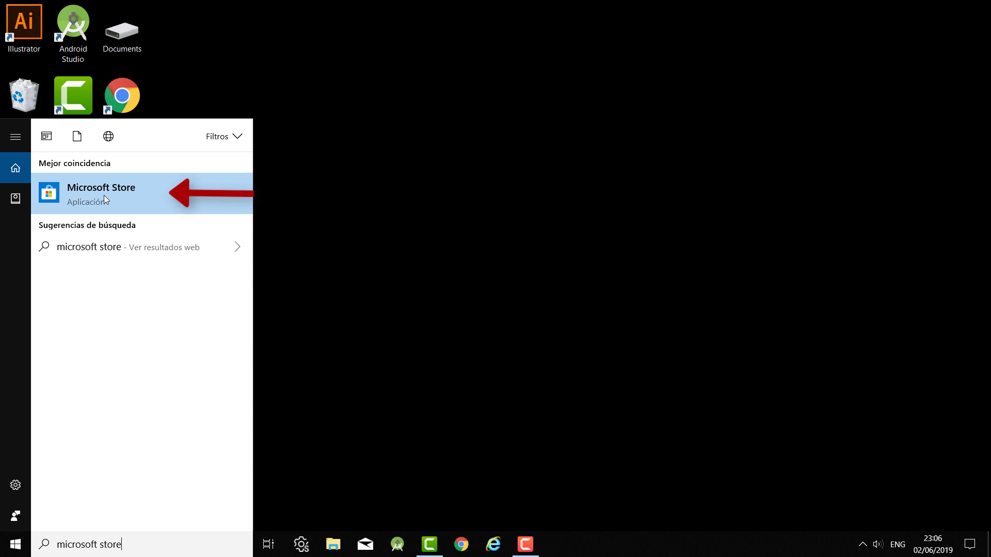
left_click(150, 196)
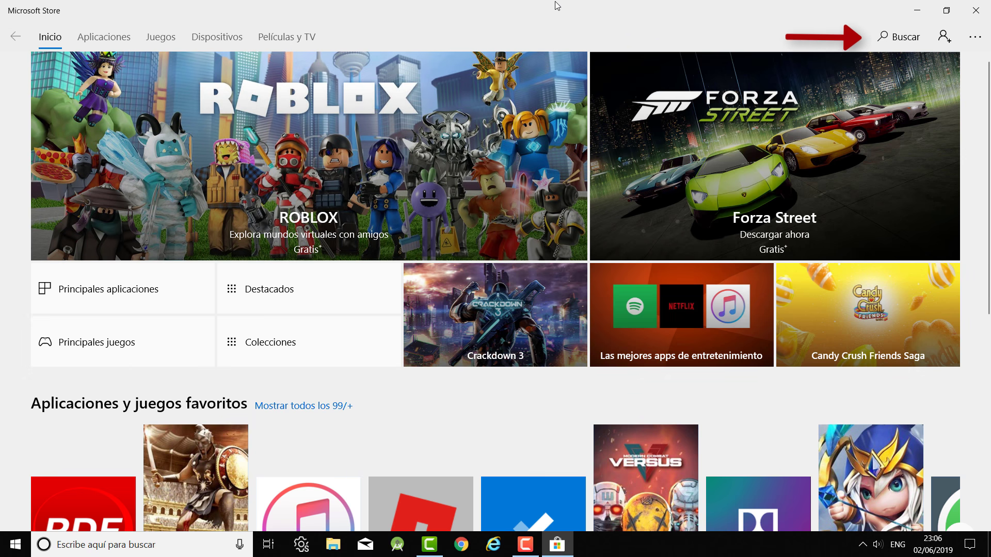
Run a Microsoft Store search for 'itunes'.
left_click(915, 46)
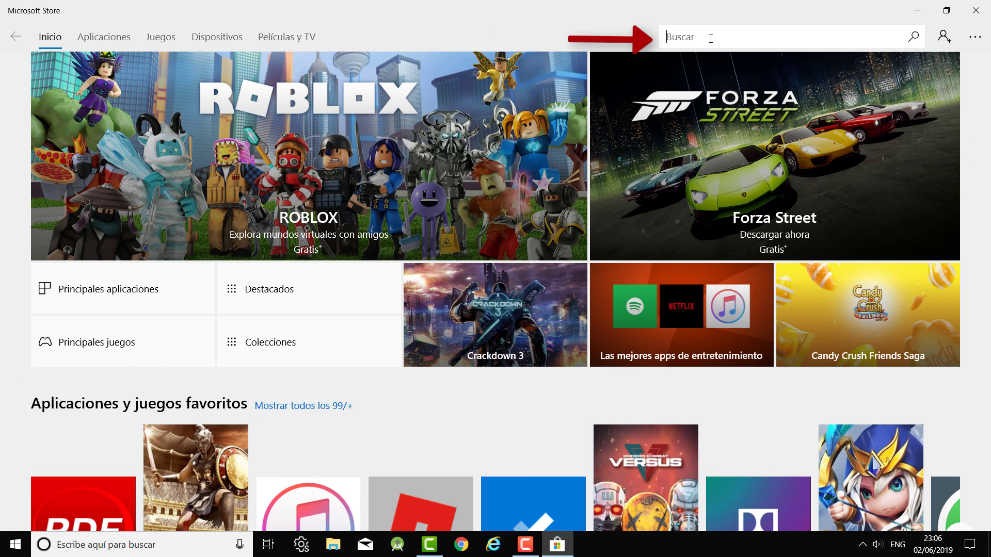
type("itunes")
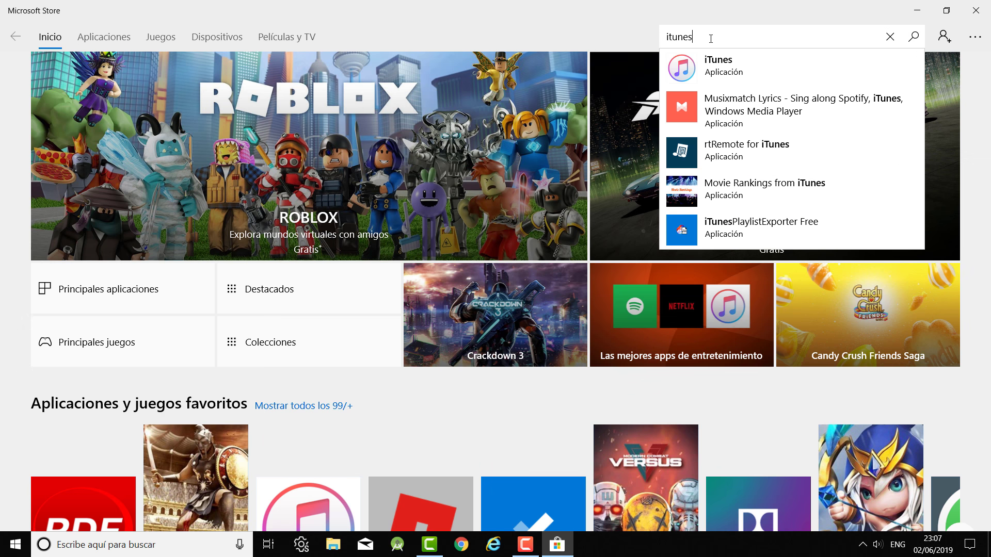
left_click(914, 38)
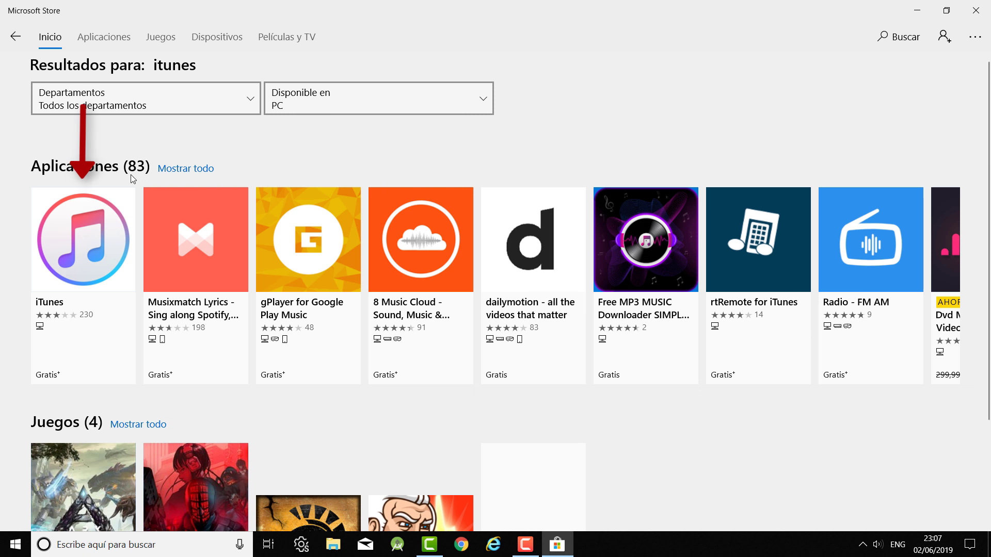
Open the iTunes by Apple Inc. tile from the Aplicaciones results.
left_click(60, 268)
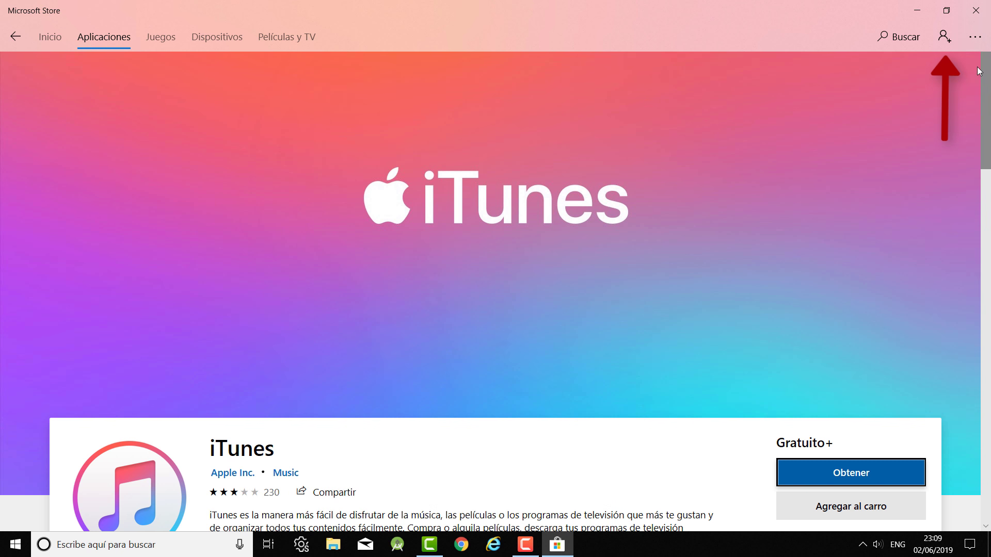
Sign in to Microsoft Store with the account's e-mail address and password.
left_click(944, 37)
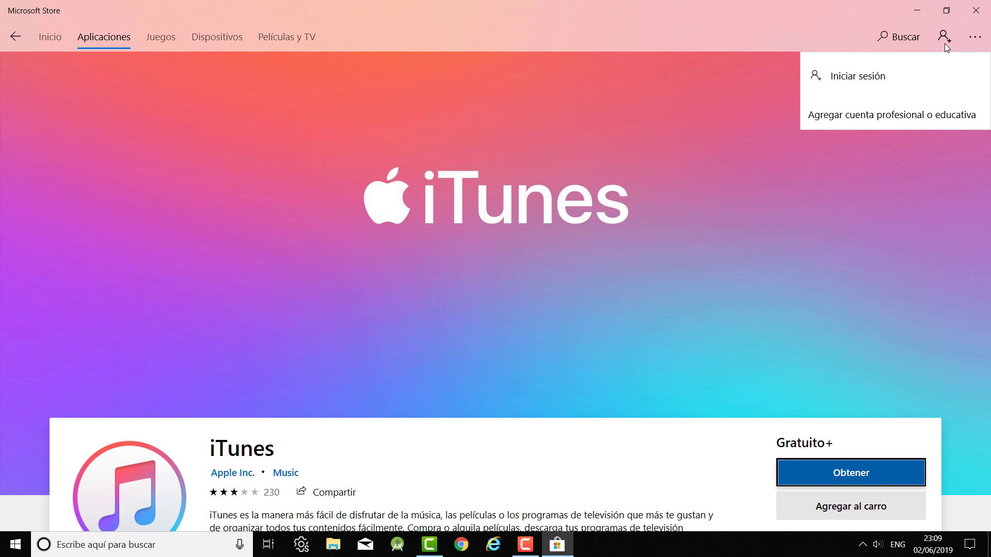
left_click(841, 81)
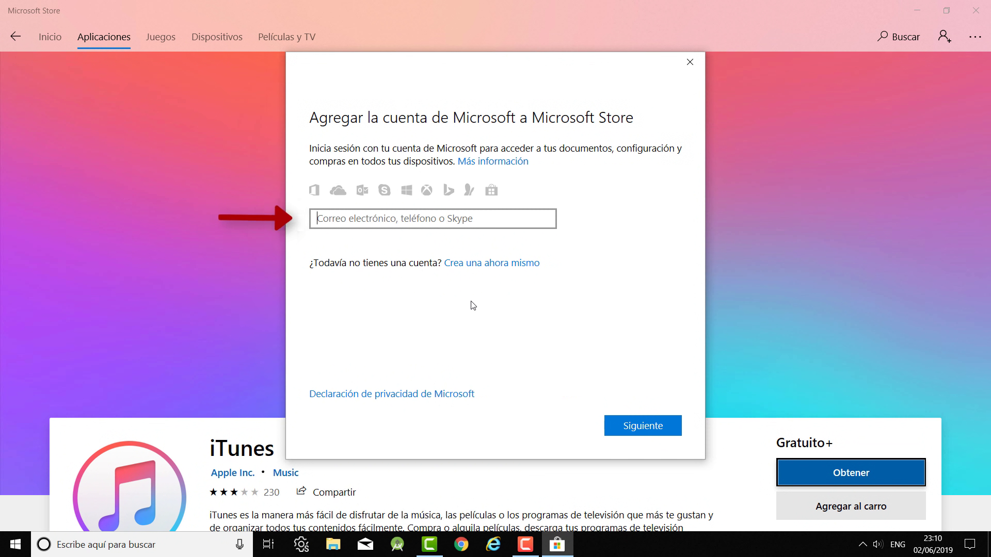
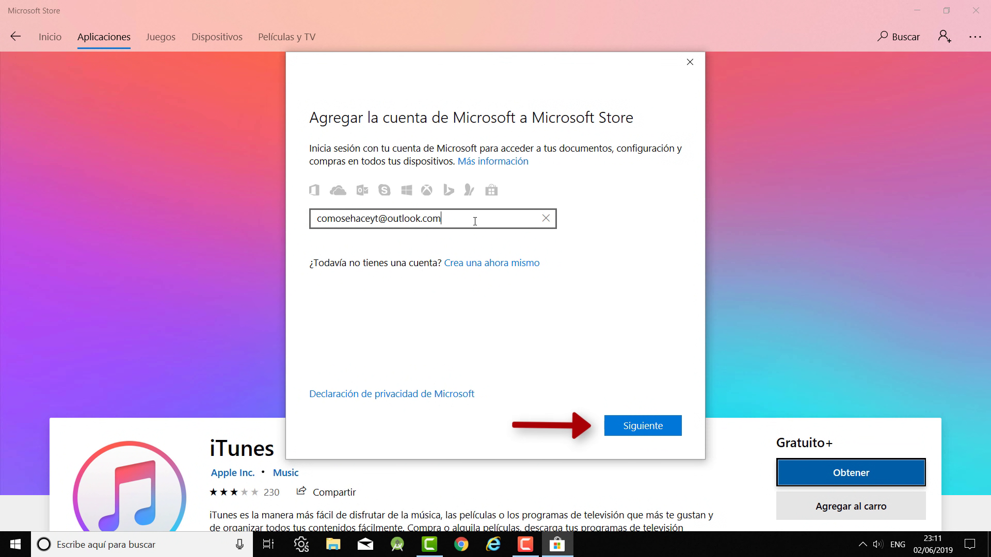
left_click(634, 426)
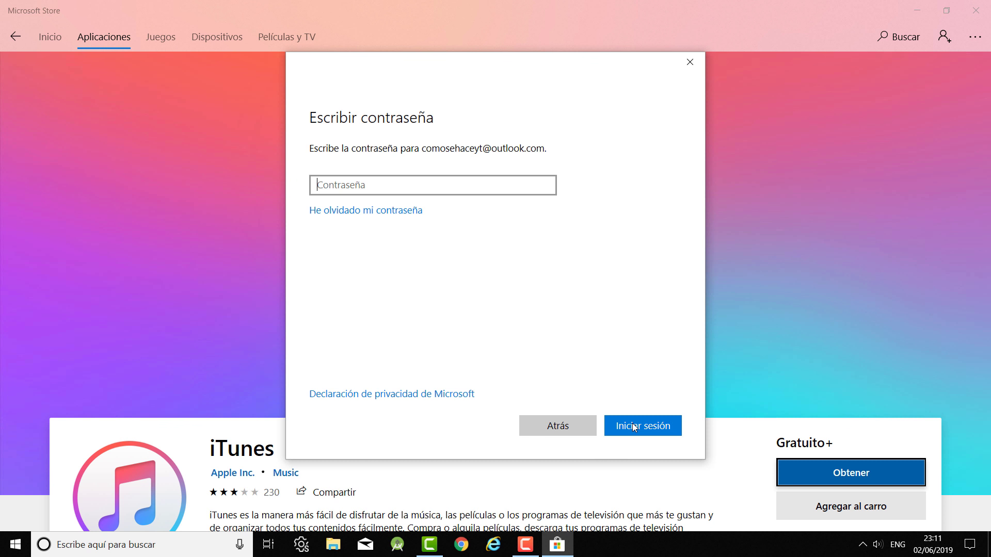
type("•••••••••")
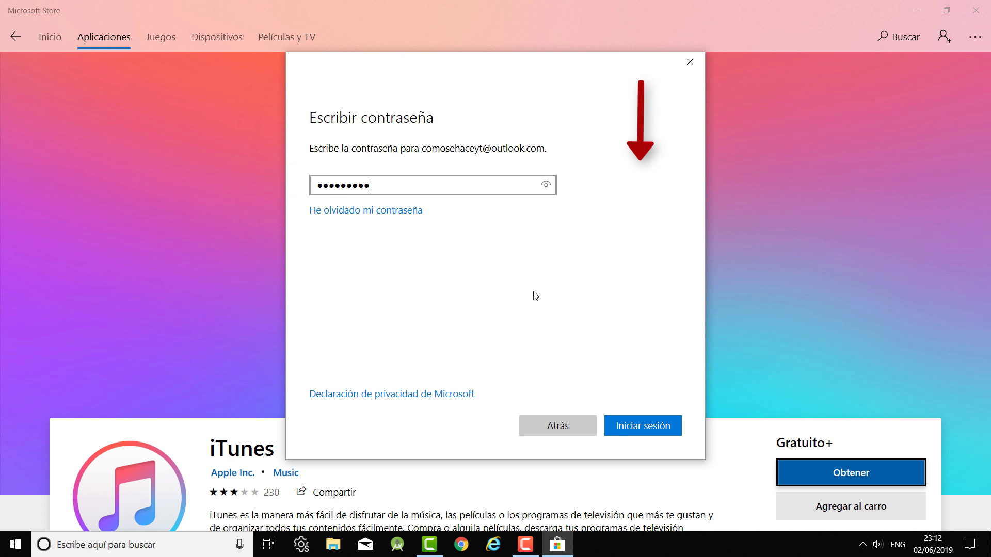
left_click(648, 436)
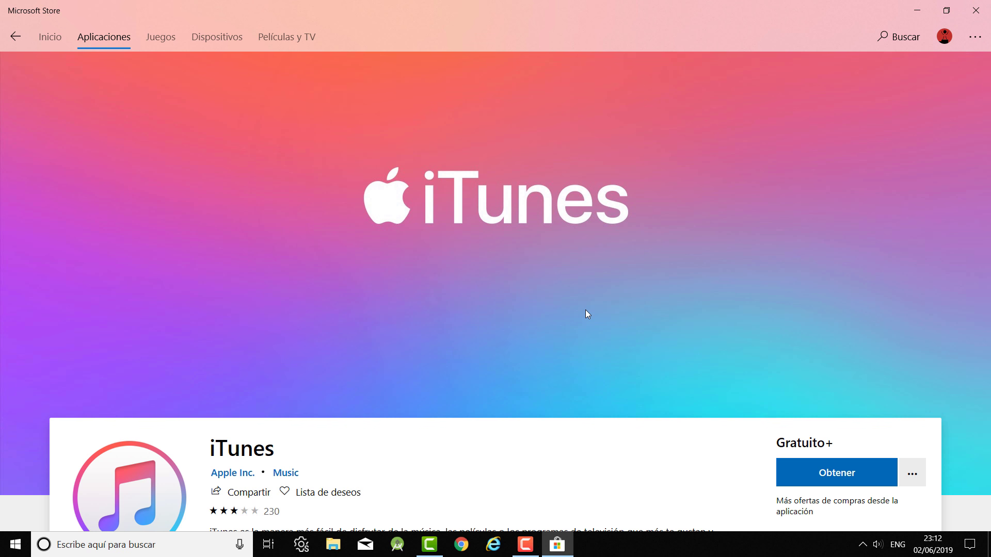
Install iTunes with Obtener, then close the Microsoft Store window.
scroll(585, 310, "down", 3)
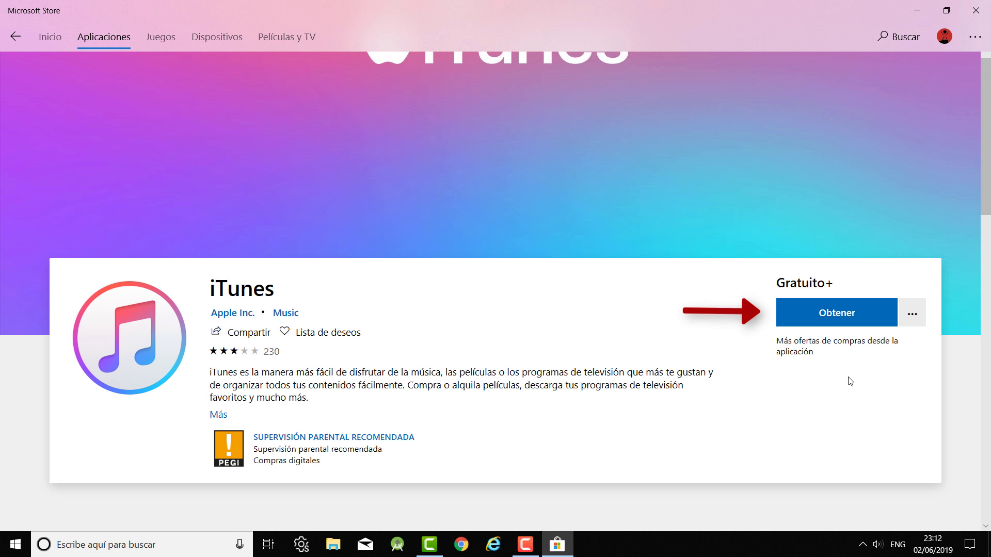
left_click(834, 318)
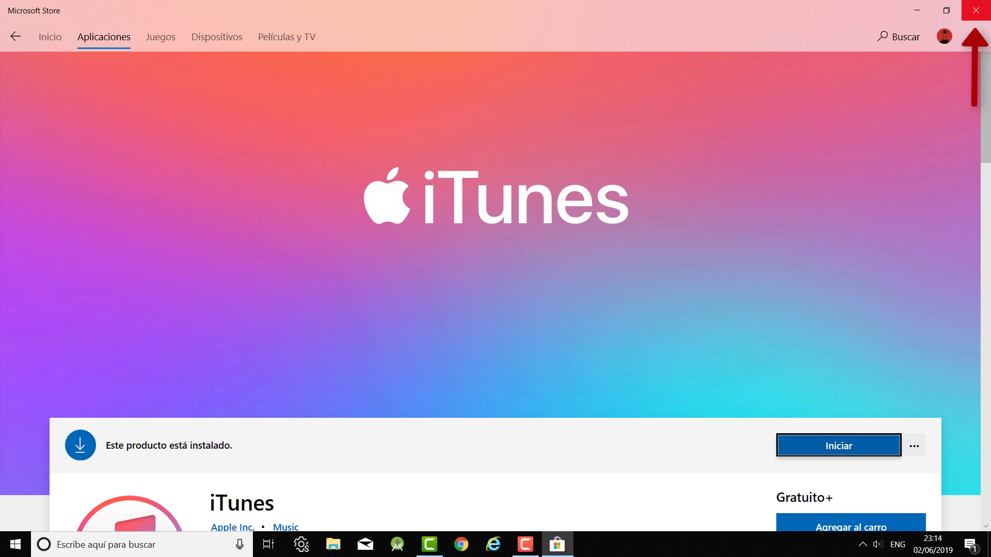
left_click(976, 10)
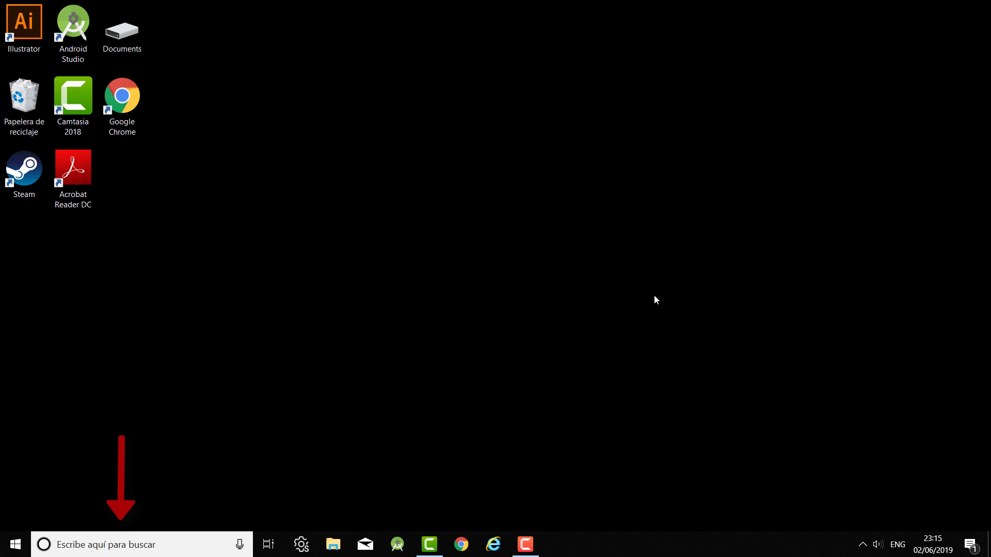
Pin the 'itunes' search result to the taskbar and launch iTunes from the pinned icon.
left_click(162, 552)
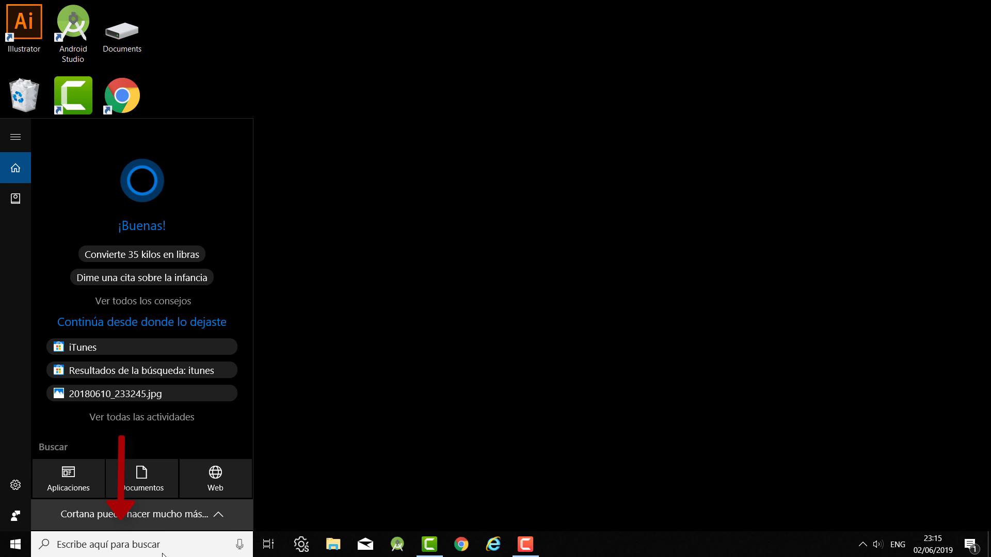
type("itunes")
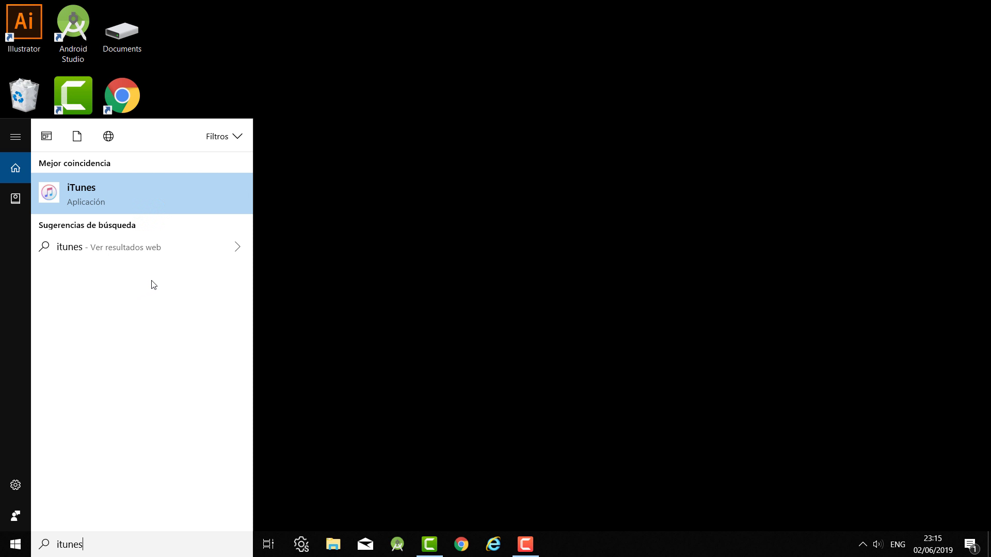
right_click(113, 191)
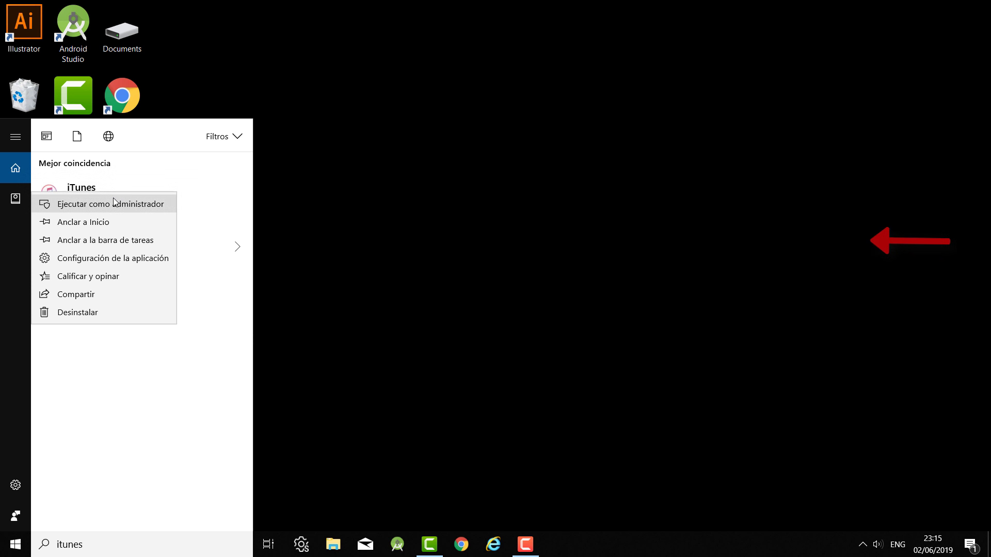
left_click(94, 242)
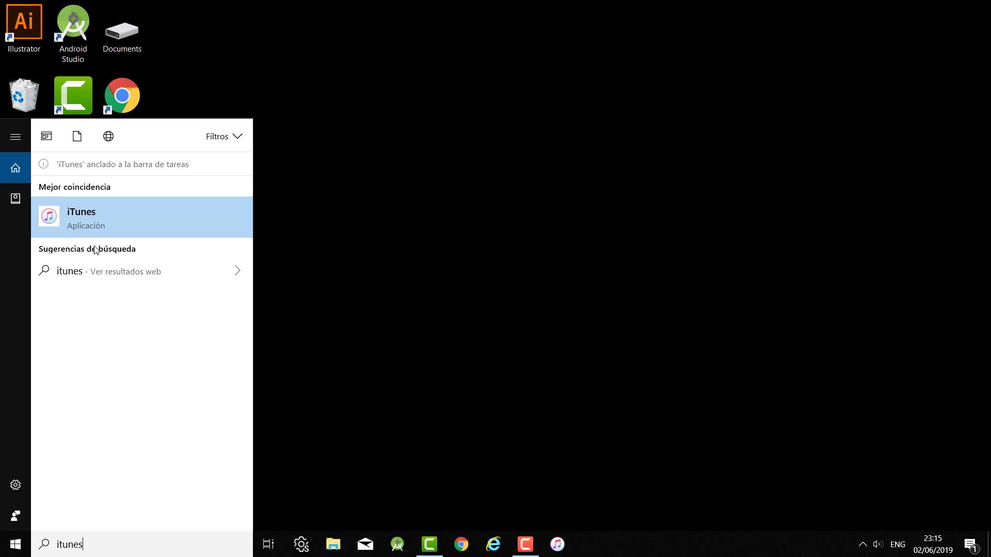
left_click(397, 189)
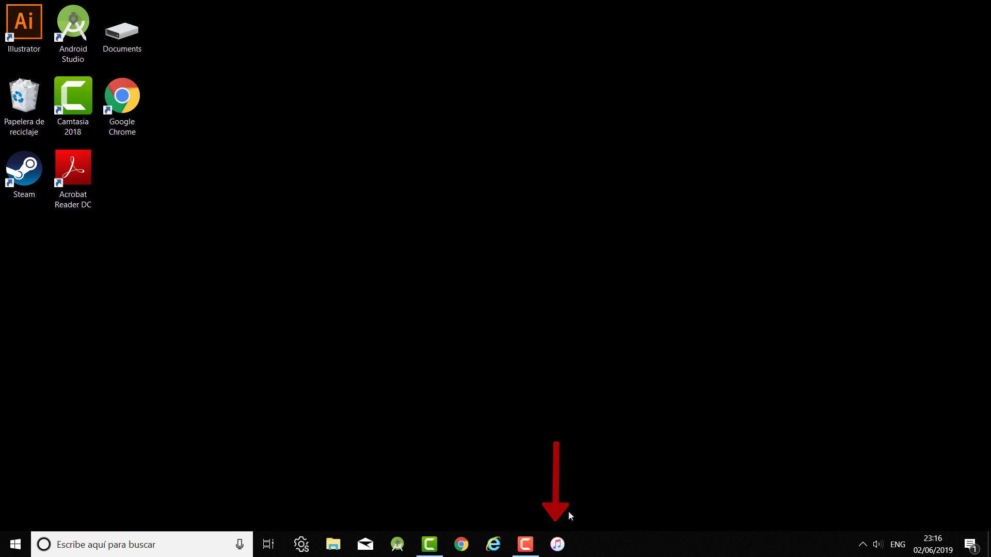
left_click(559, 544)
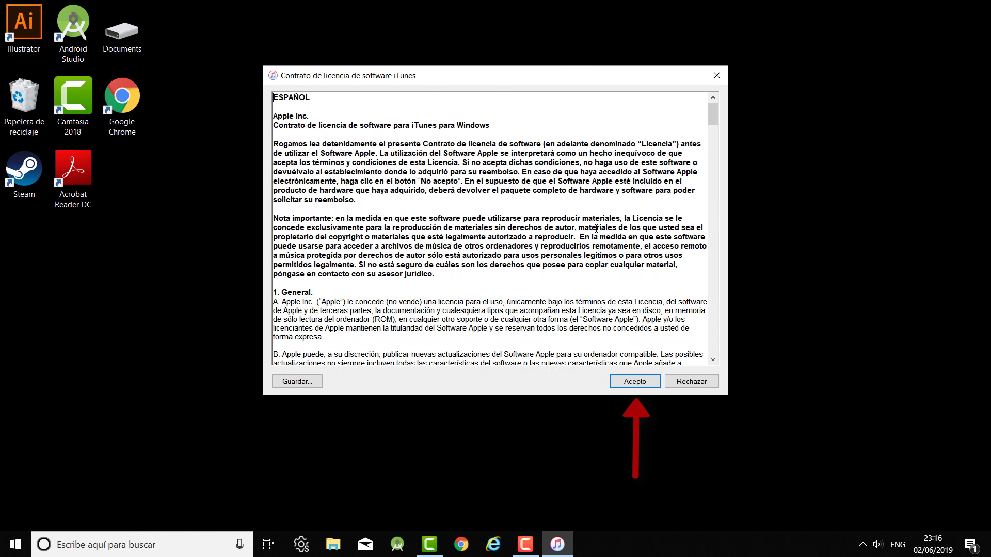
Accept the iTunes licence agreement with Acepto.
left_click(634, 381)
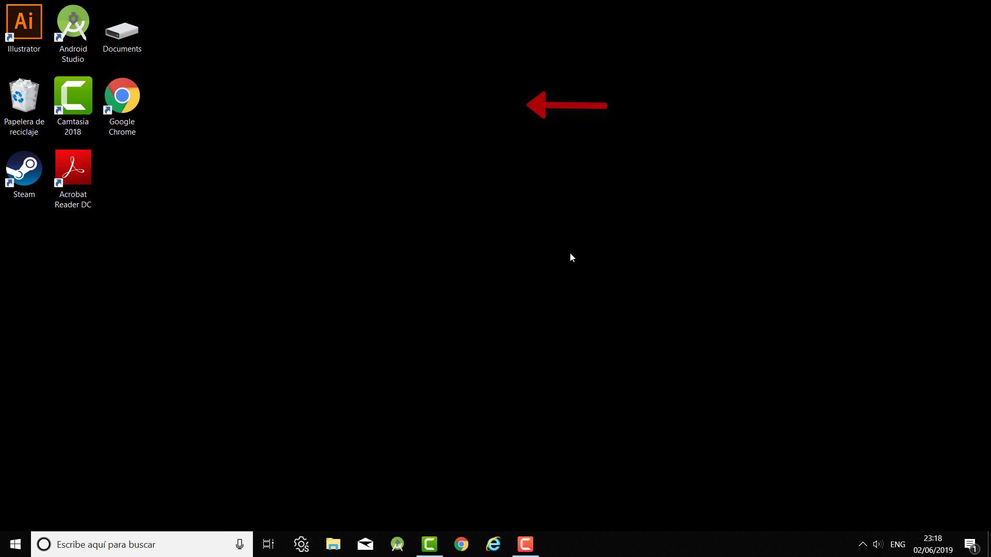
In Chrome, go from apple.com/es through Music and iTunes to the Descargar page.
double_click(128, 88)
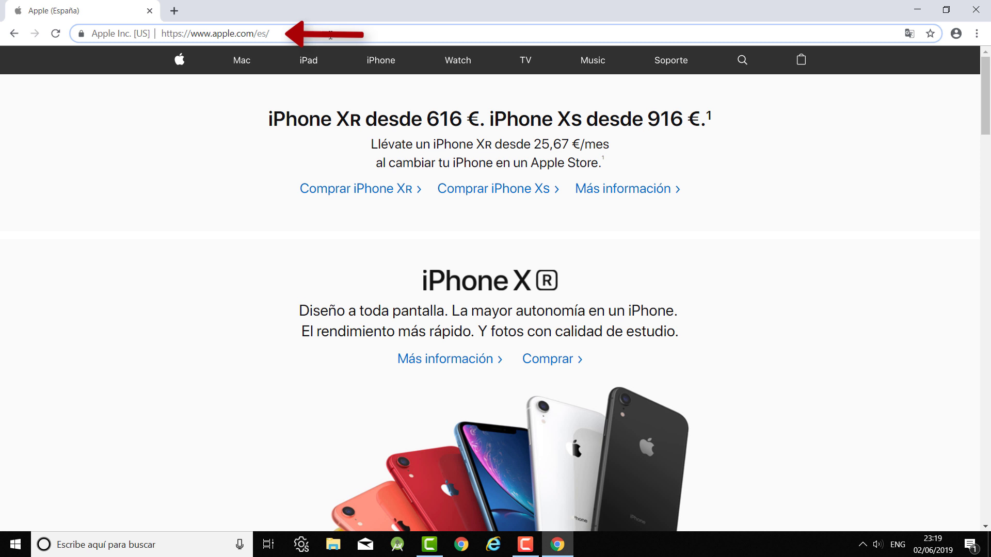
left_click(148, 24)
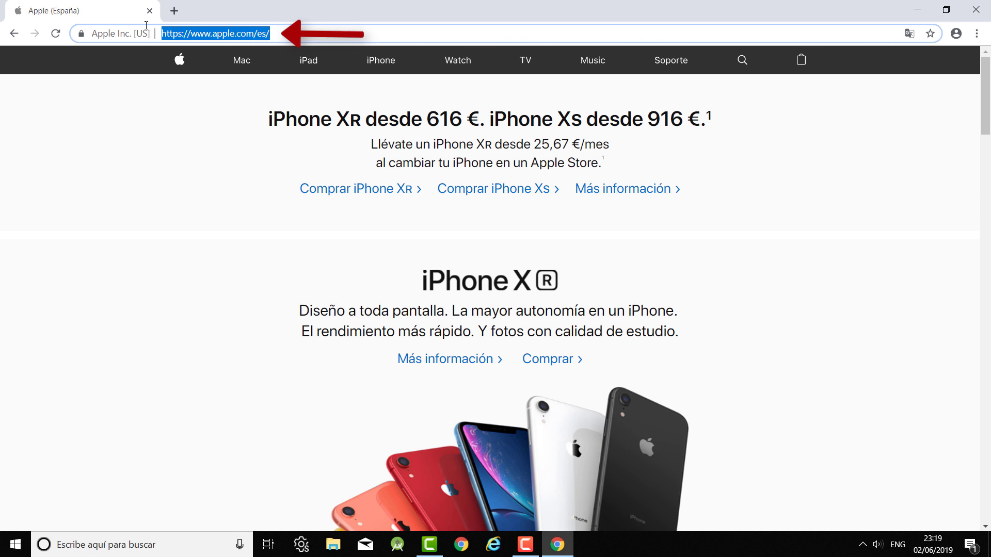
left_click(310, 34)
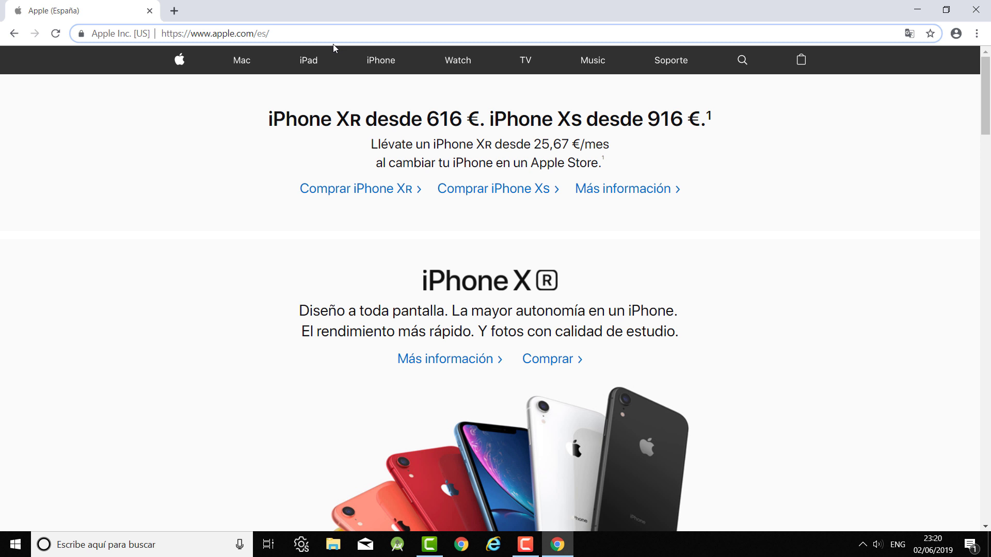
left_click(592, 69)
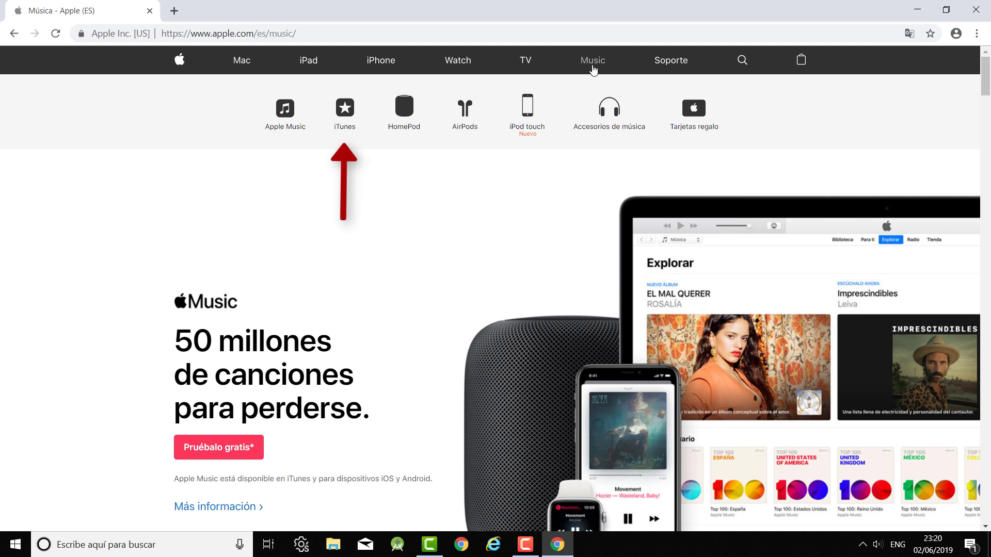
left_click(345, 116)
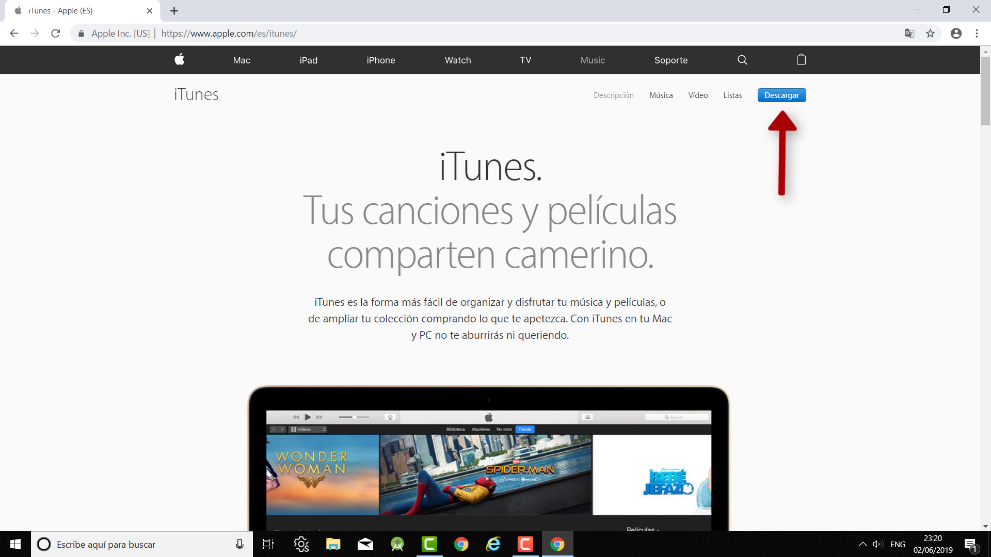
left_click(782, 98)
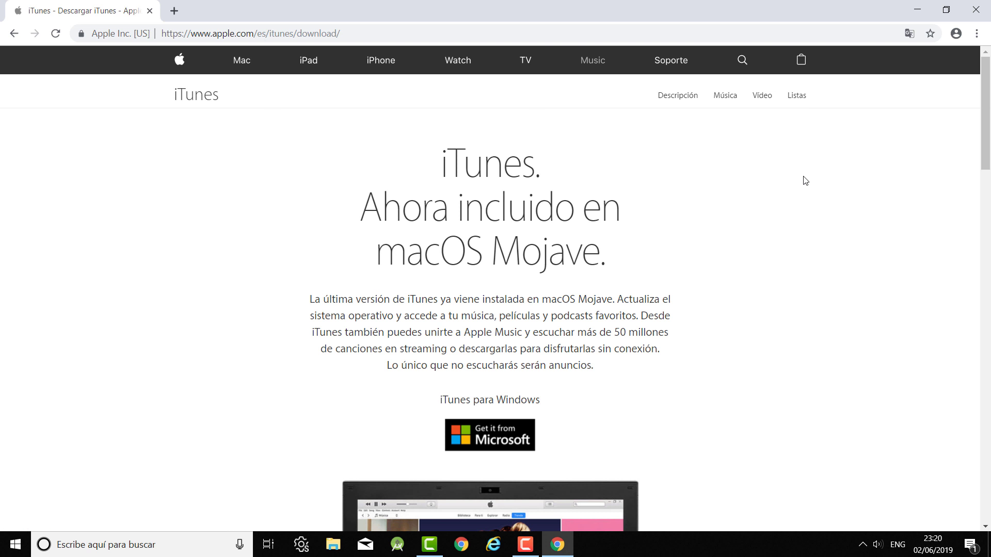
scroll(805, 180, "down", 7)
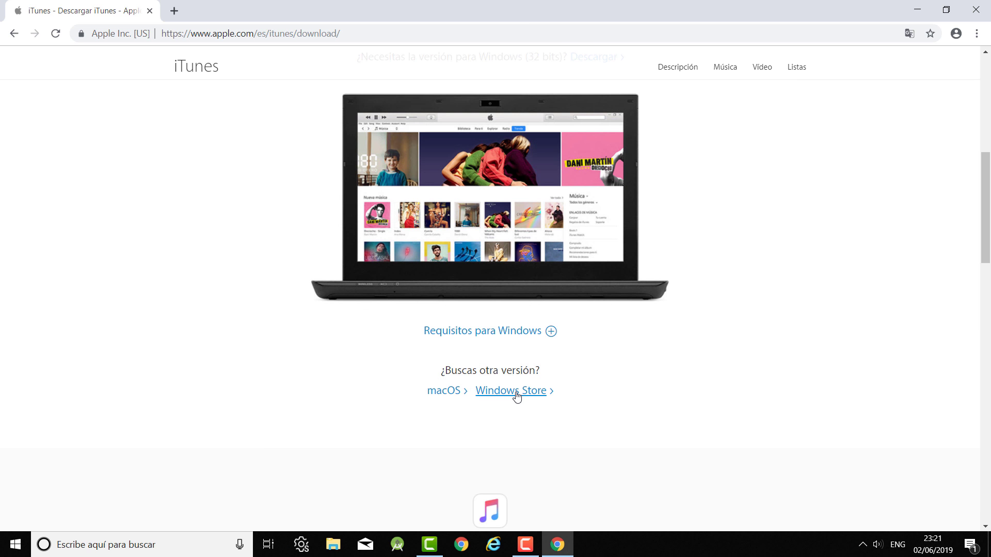
scroll(757, 273, "up", 5)
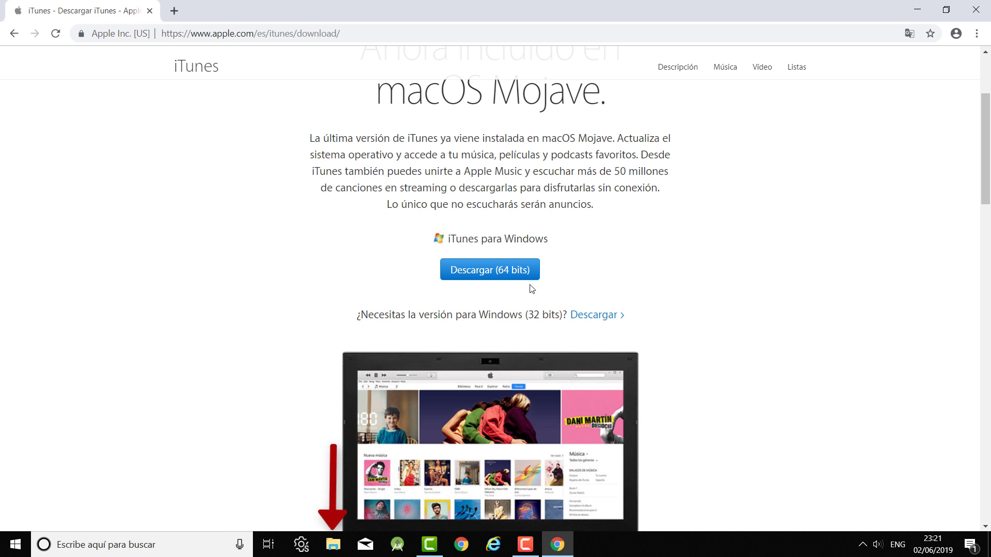
Open File Explorer on Este equipo and show the Equipo ribbon tab.
left_click(333, 545)
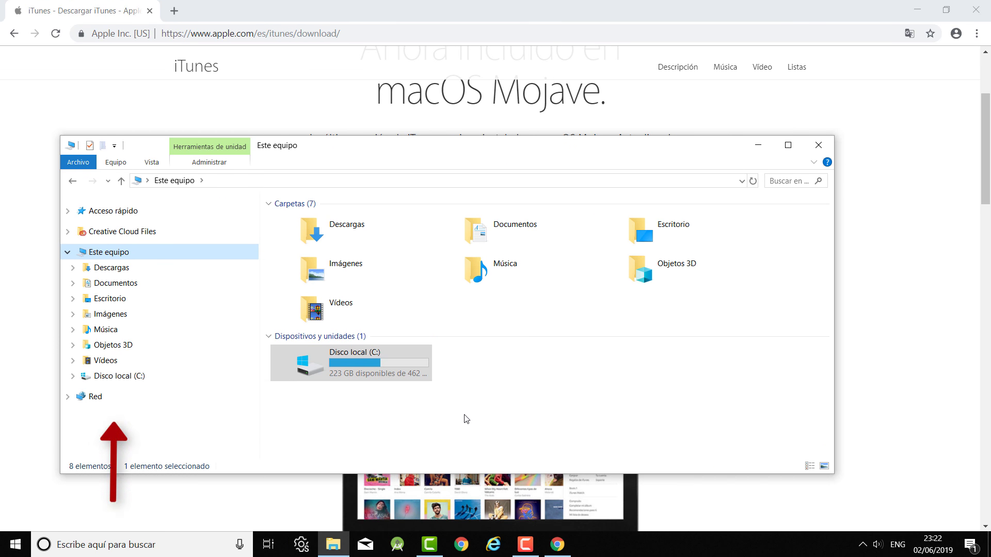
left_click(123, 165)
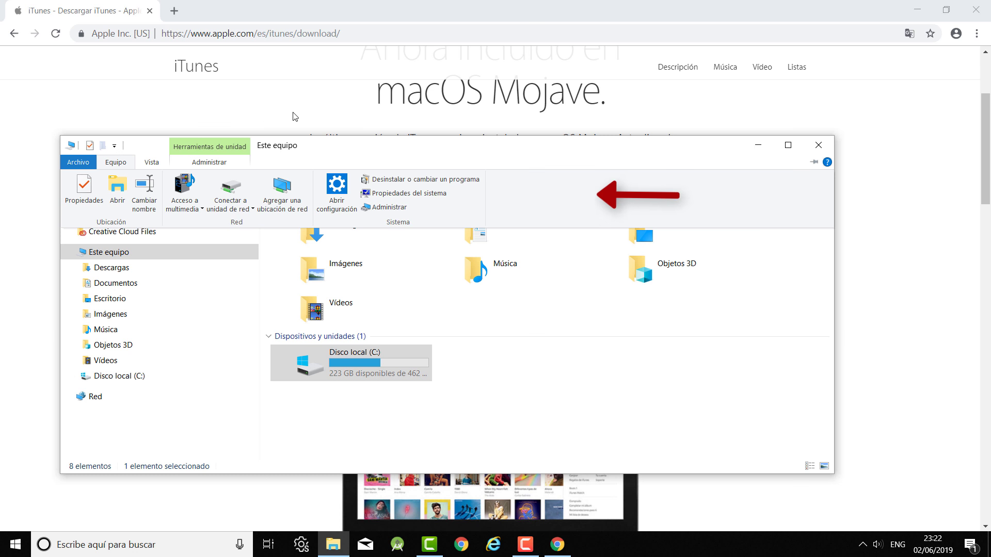
Check Tipo de sistema under Propiedades del sistema reads 64-bit, then close Settings.
left_click(396, 193)
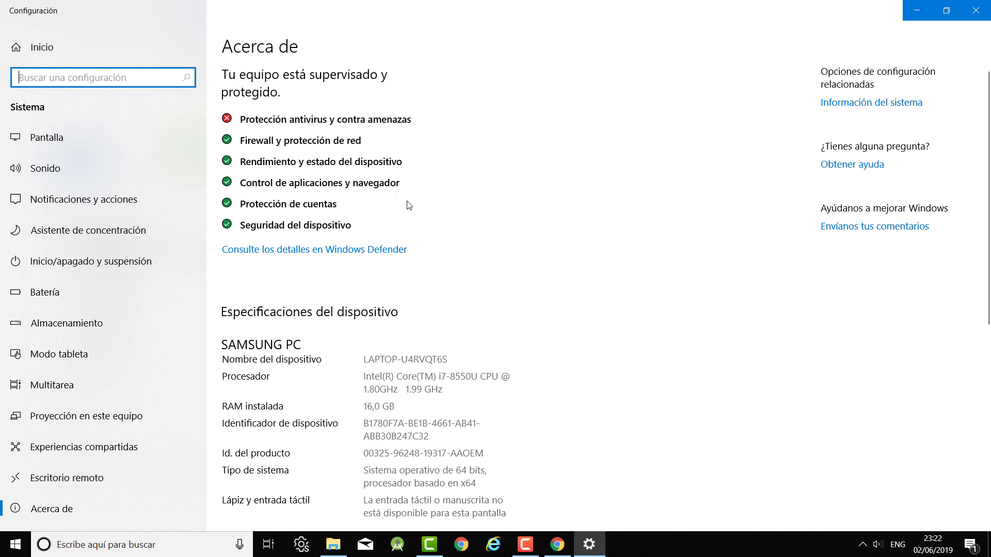
scroll(407, 205, "down", 3)
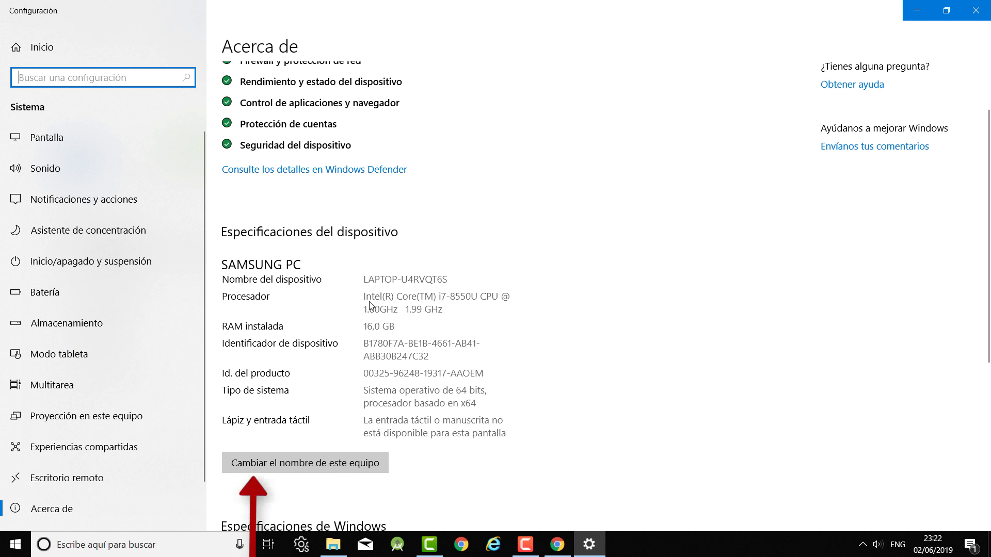
left_click(268, 404)
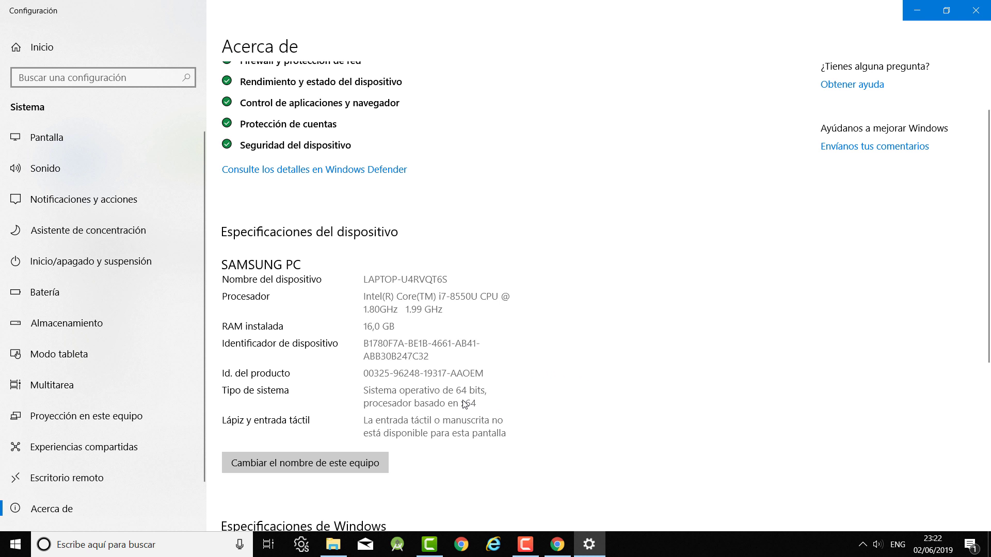
left_click(984, 8)
Download the 64-bit iTunes64Setup.exe installer (262 MB) and launch it to the welcome screen.
left_click(826, 143)
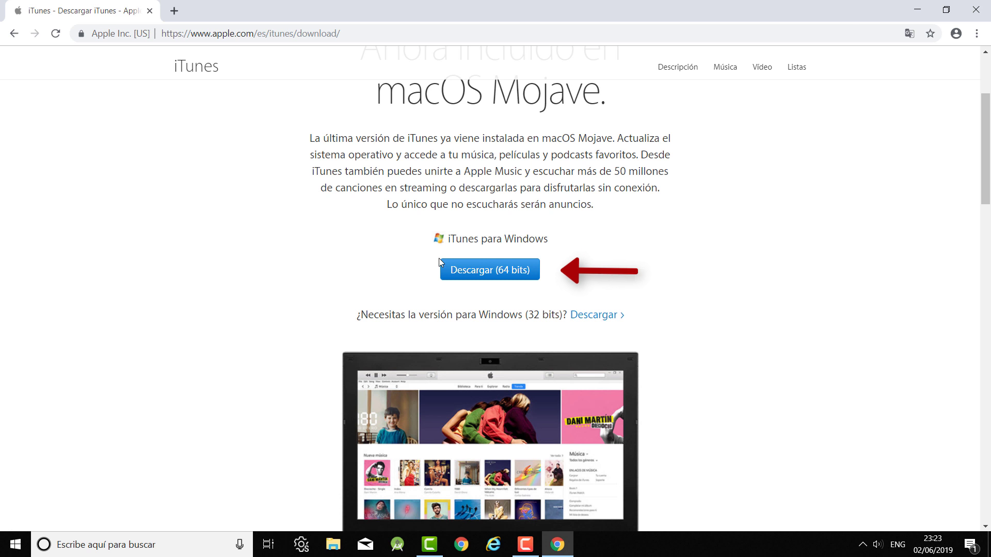
left_click(481, 272)
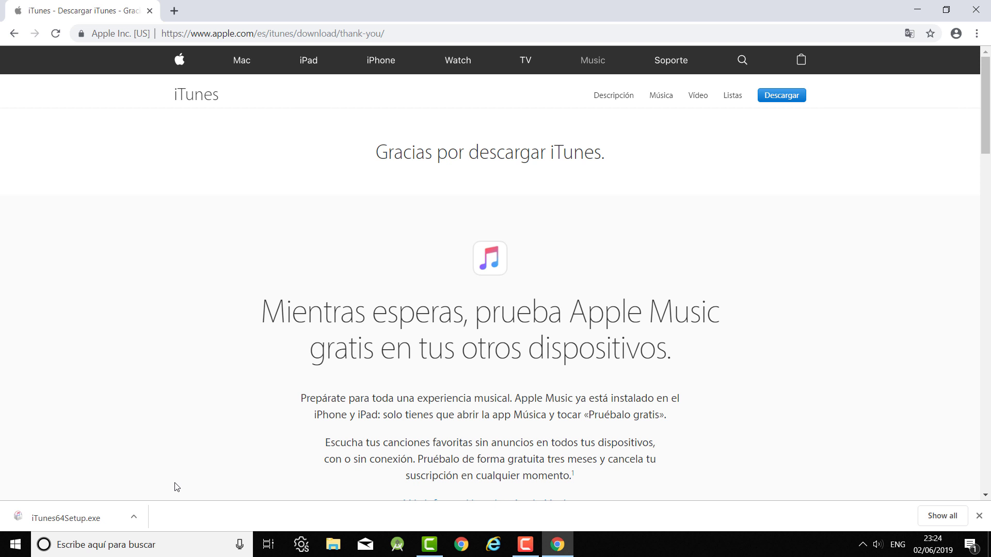
left_click(90, 521)
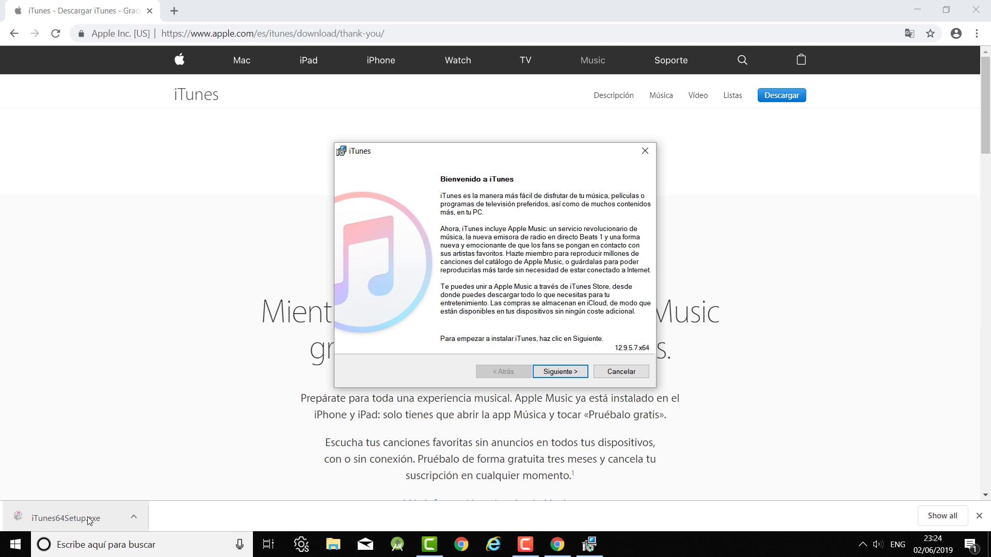
Install iTunes 12.9.5.7 x64 with a desktop shortcut and exit the installer.
left_click(570, 375)
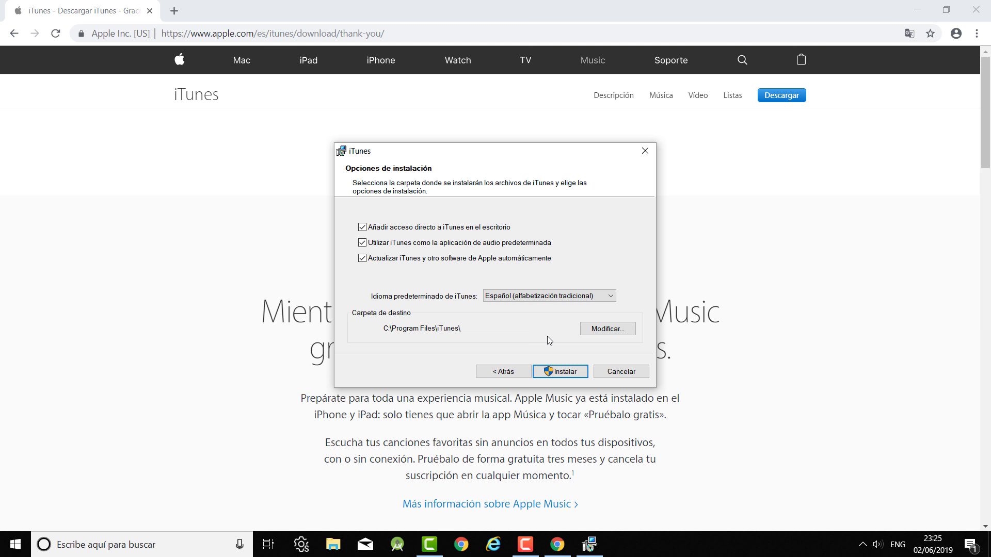
left_click(560, 373)
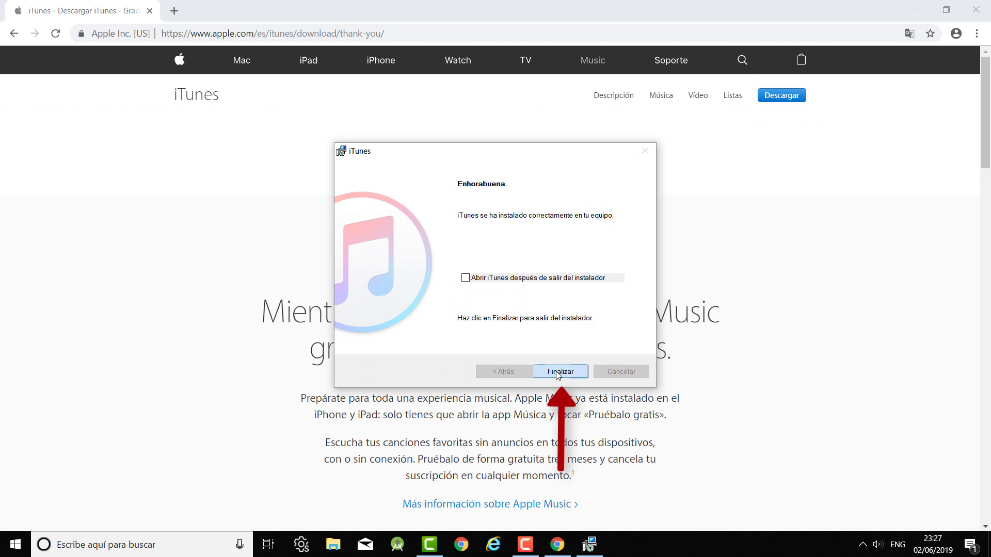
left_click(559, 372)
Close Chrome and select the new iTunes shortcut on the desktop.
left_click(975, 10)
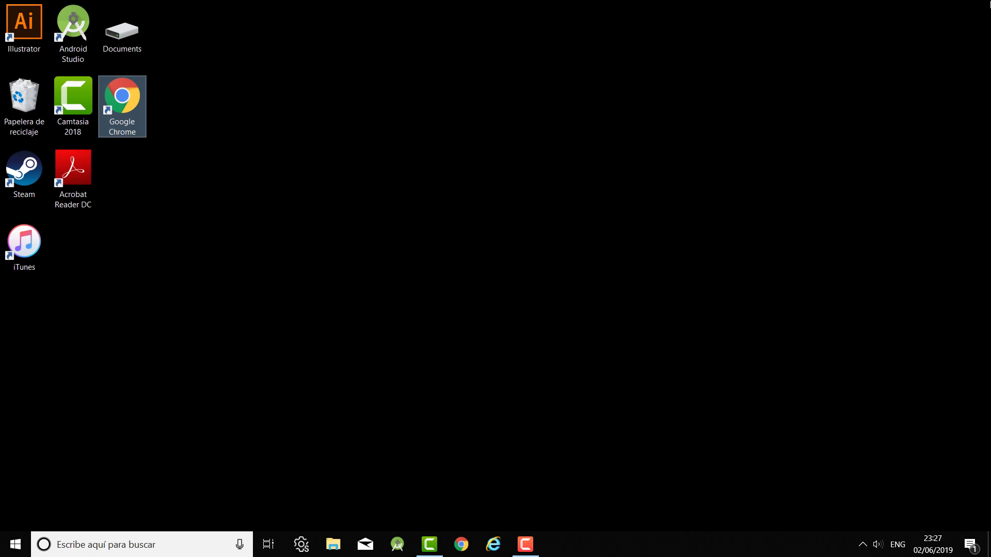
left_click(148, 331)
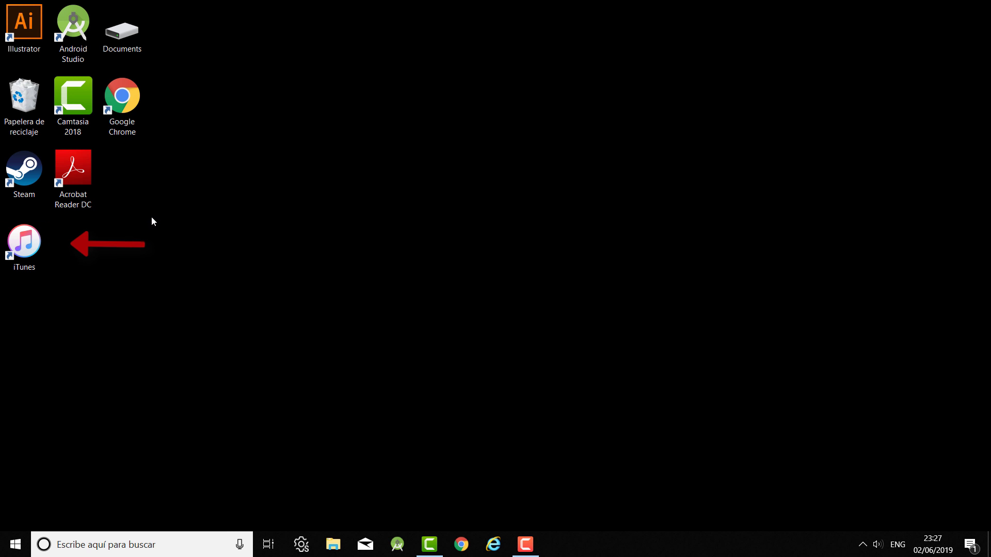
left_click(46, 262)
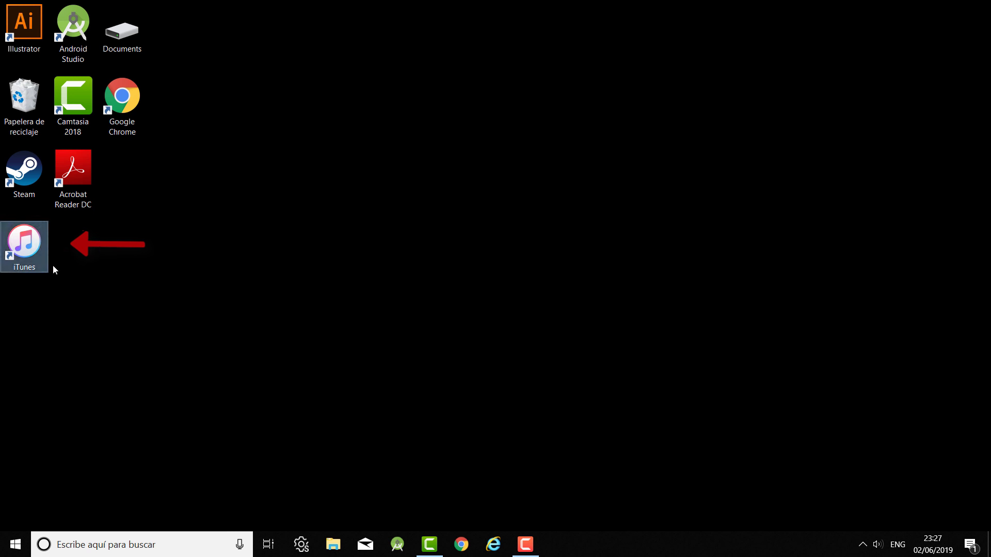